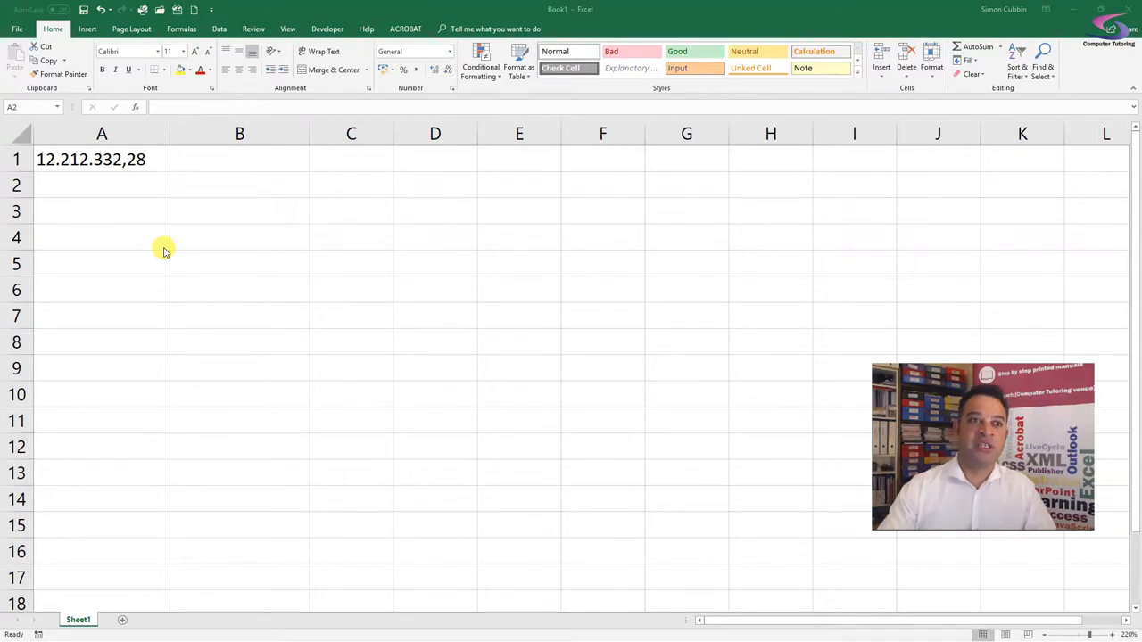
Build =NUMBERVALUE(A1,",") in B1 to read A1 with a comma decimal separator.
{"action": "left_click", "coordinate": [231, 157]}
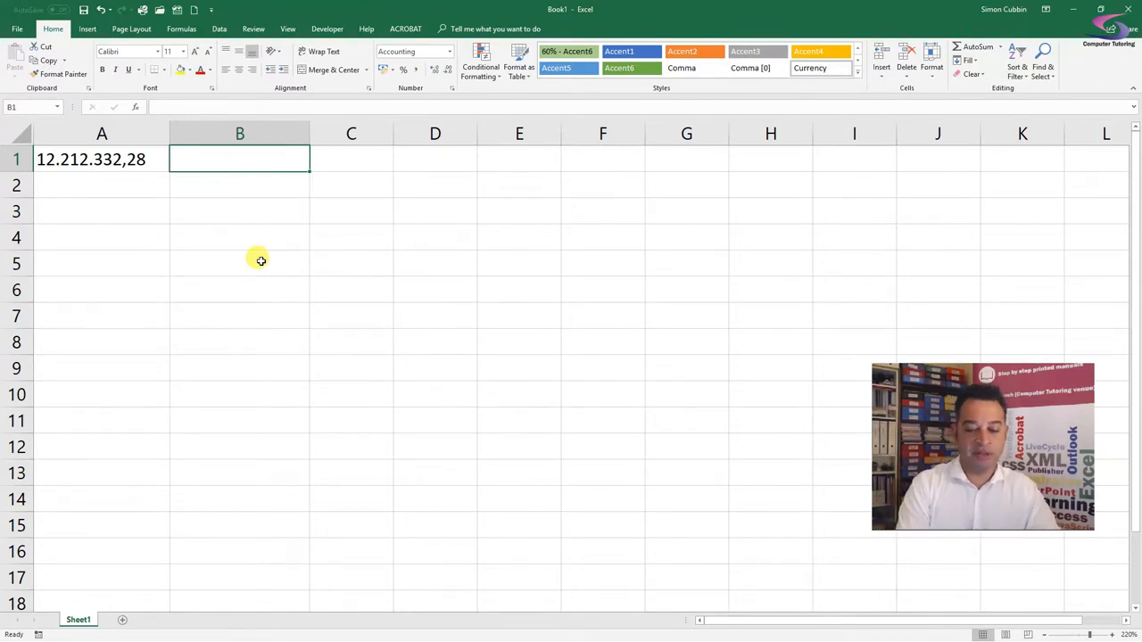
{"action": "type", "text": "=n"}
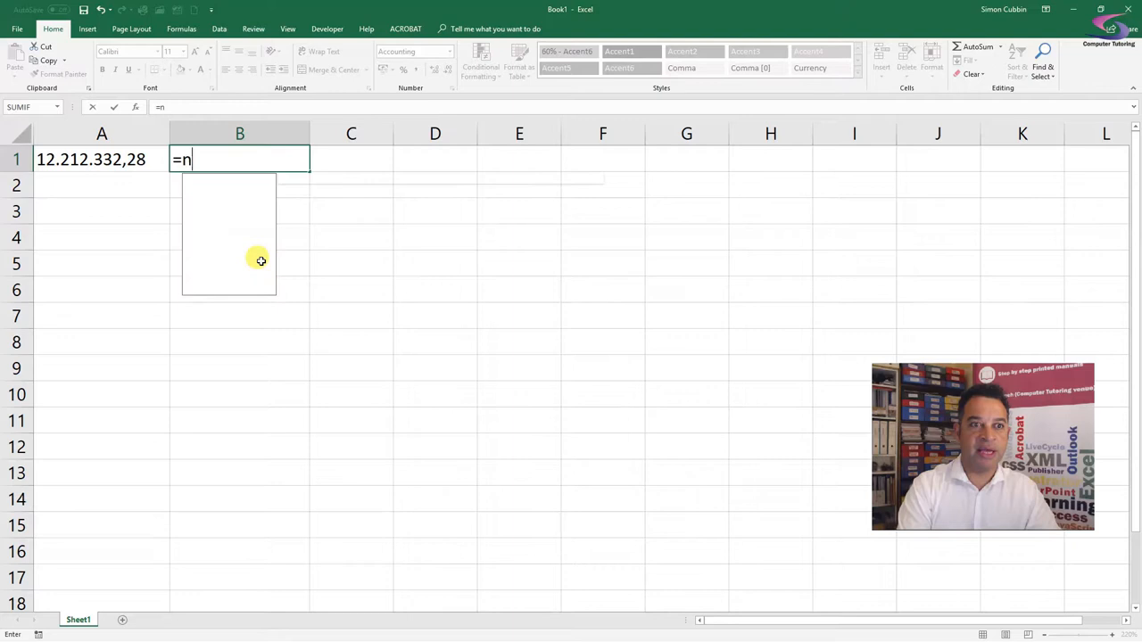
{"action": "type", "text": "umber"}
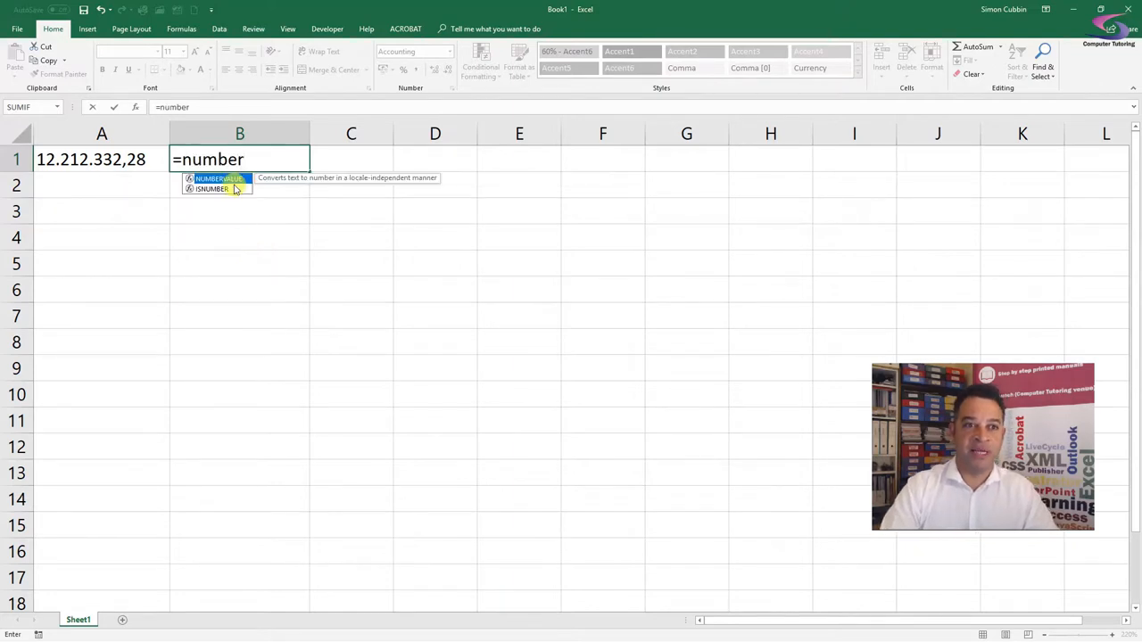
{"action": "double_click", "coordinate": [218, 179]}
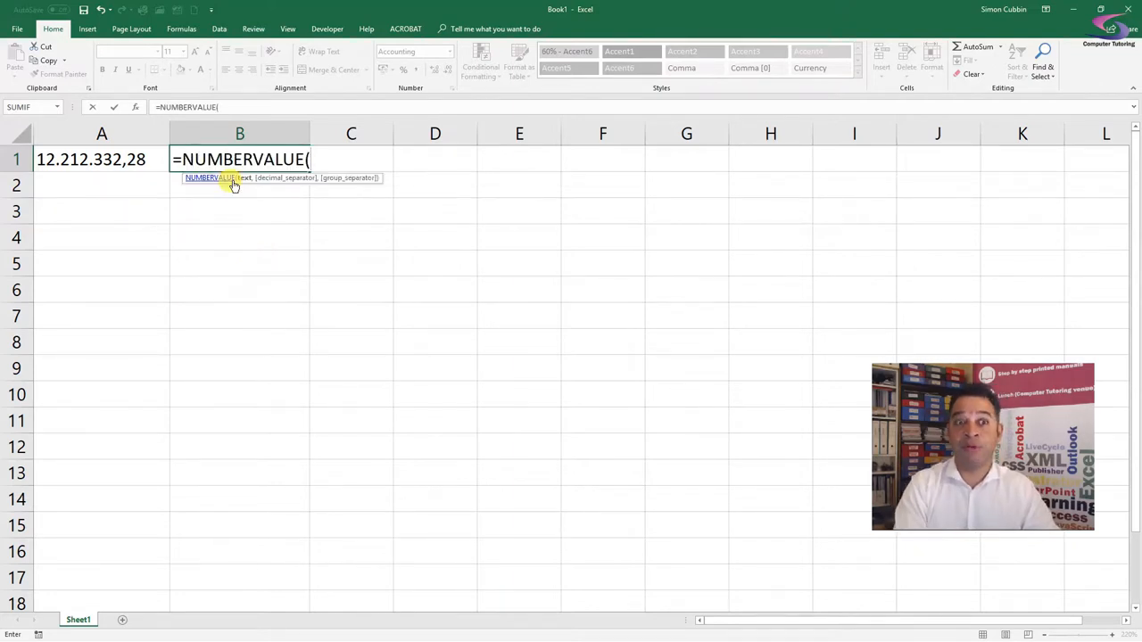
{"action": "left_click", "coordinate": [84, 159]}
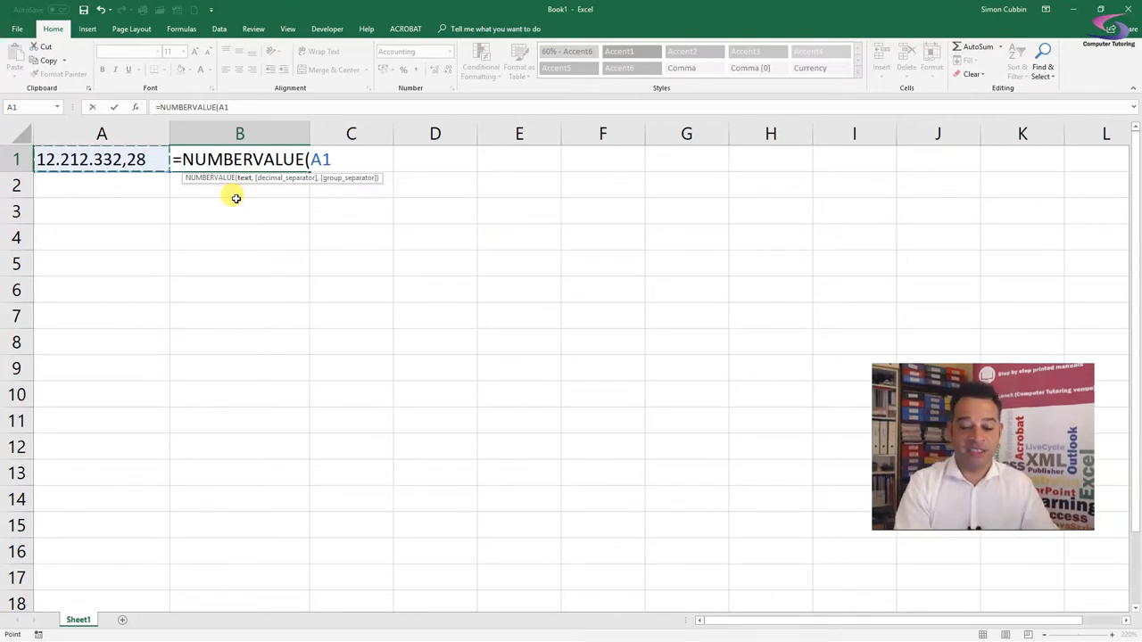
{"action": "type", "text": ","}
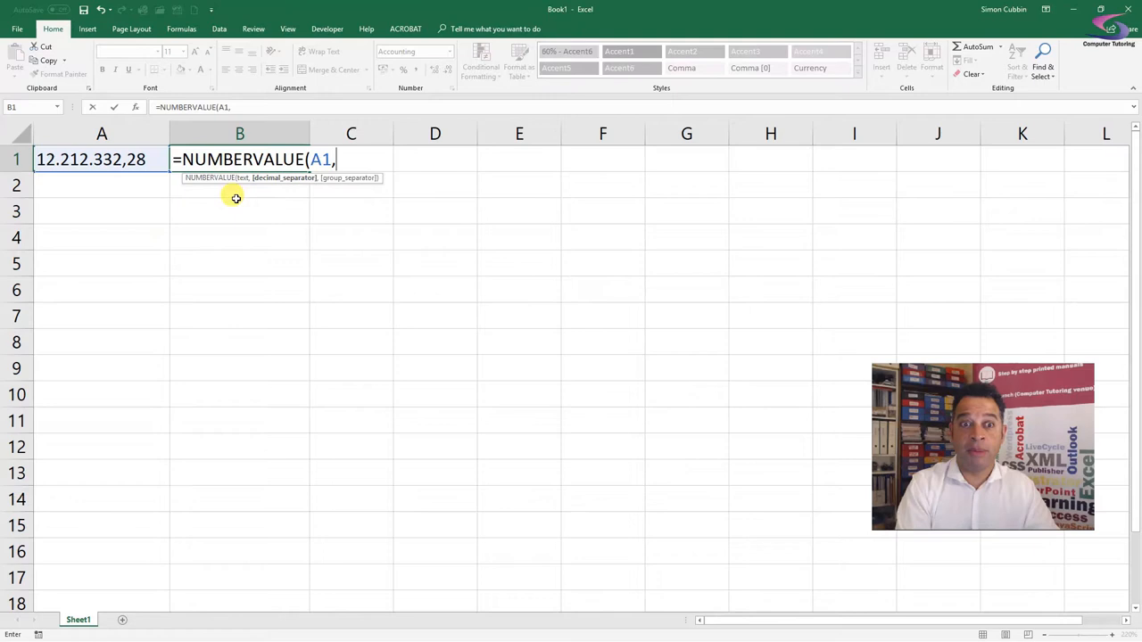
{"action": "type", "text": "\""}
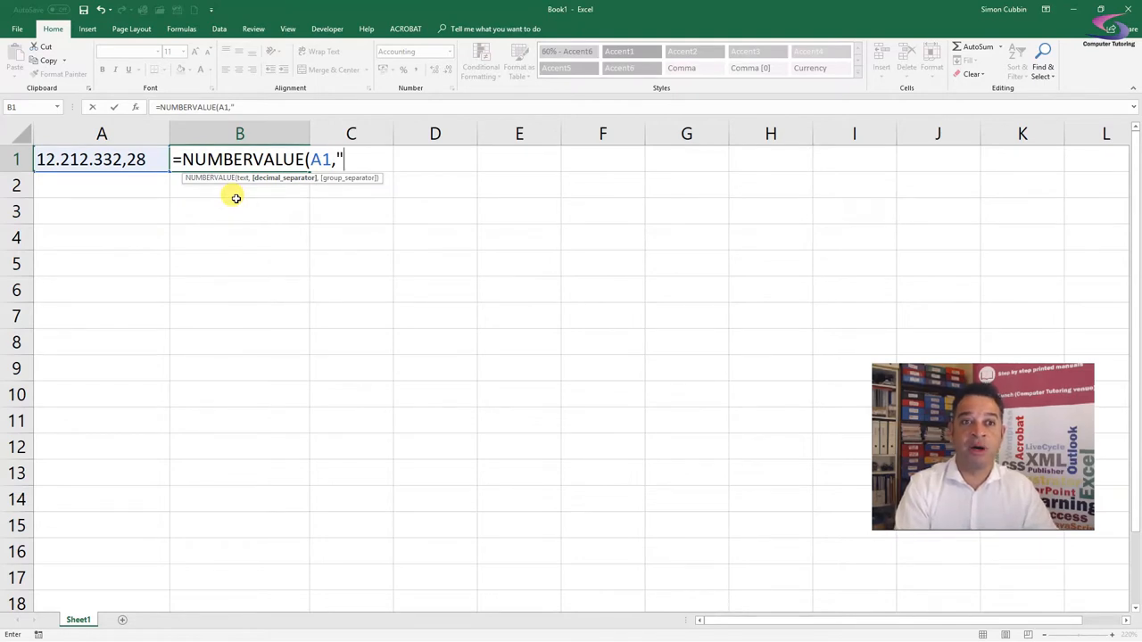
{"action": "type", "text": ",\""}
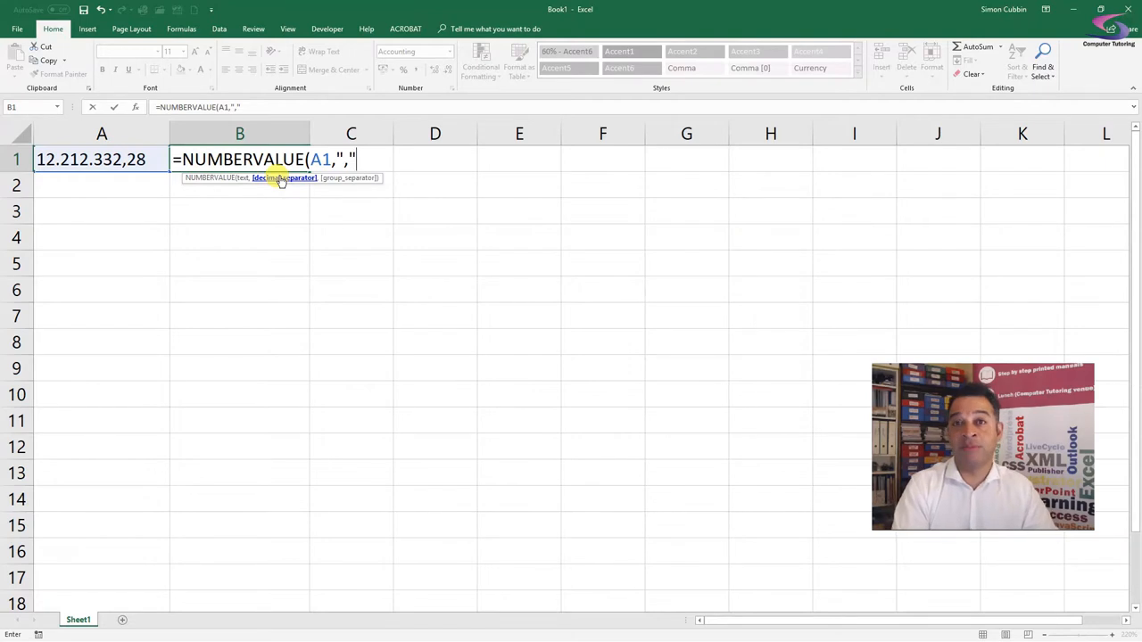
{"action": "type", "text": ")"}
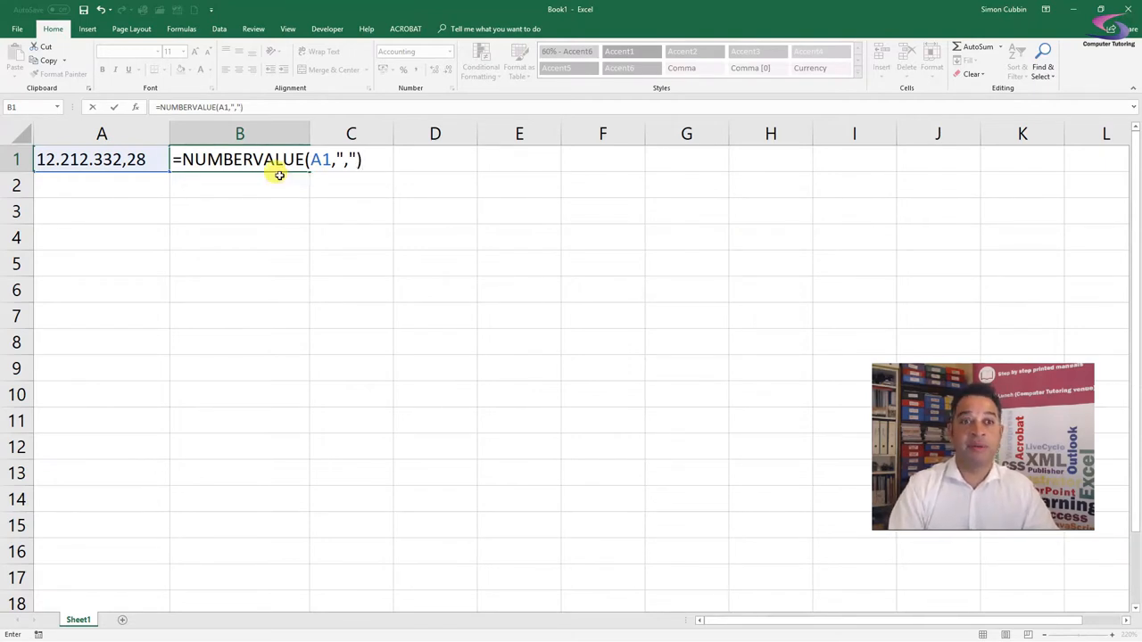
Enter the formula and format B1 as Accounting, giving £ 12,212,332.28.
{"action": "key", "text": "Return"}
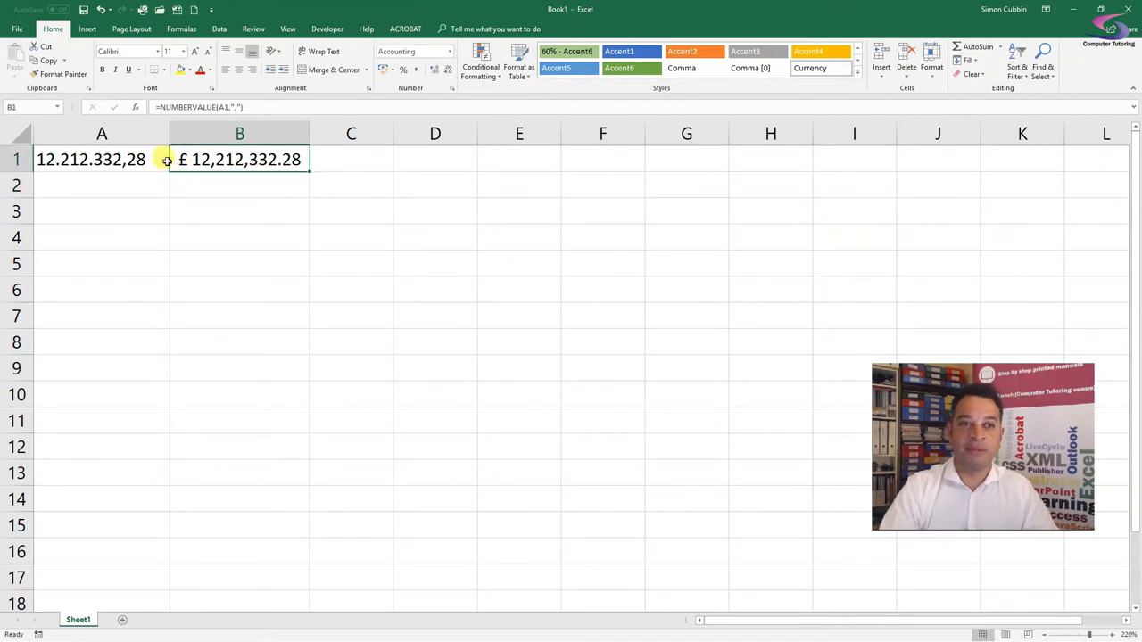
{"action": "left_click", "coordinate": [256, 164]}
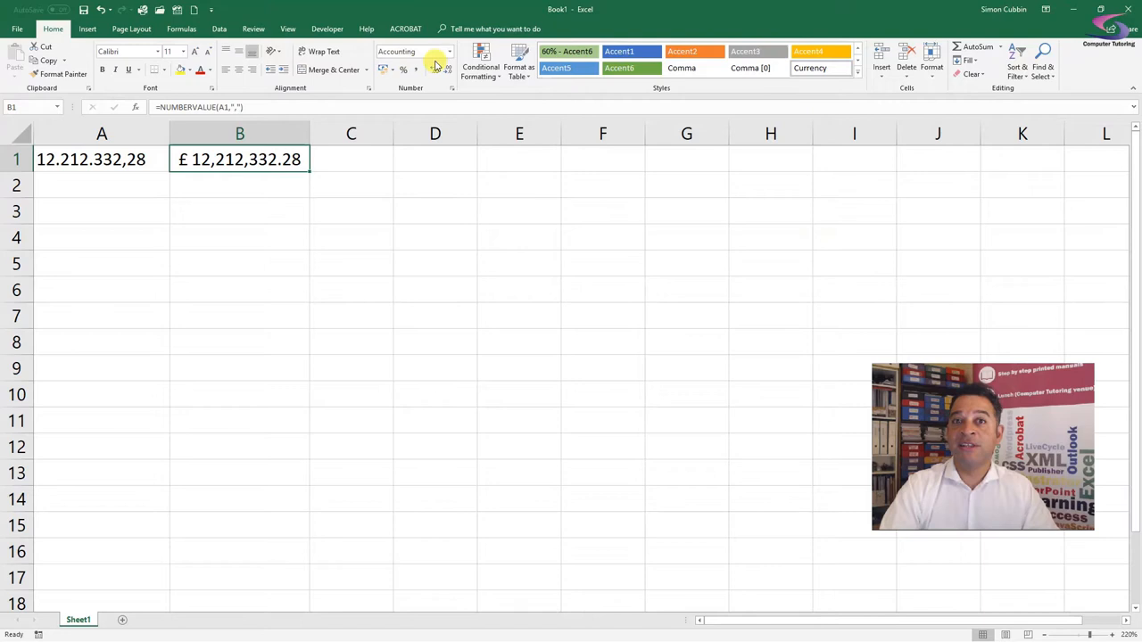
{"action": "left_click", "coordinate": [449, 52]}
{"action": "left_click", "coordinate": [422, 73]}
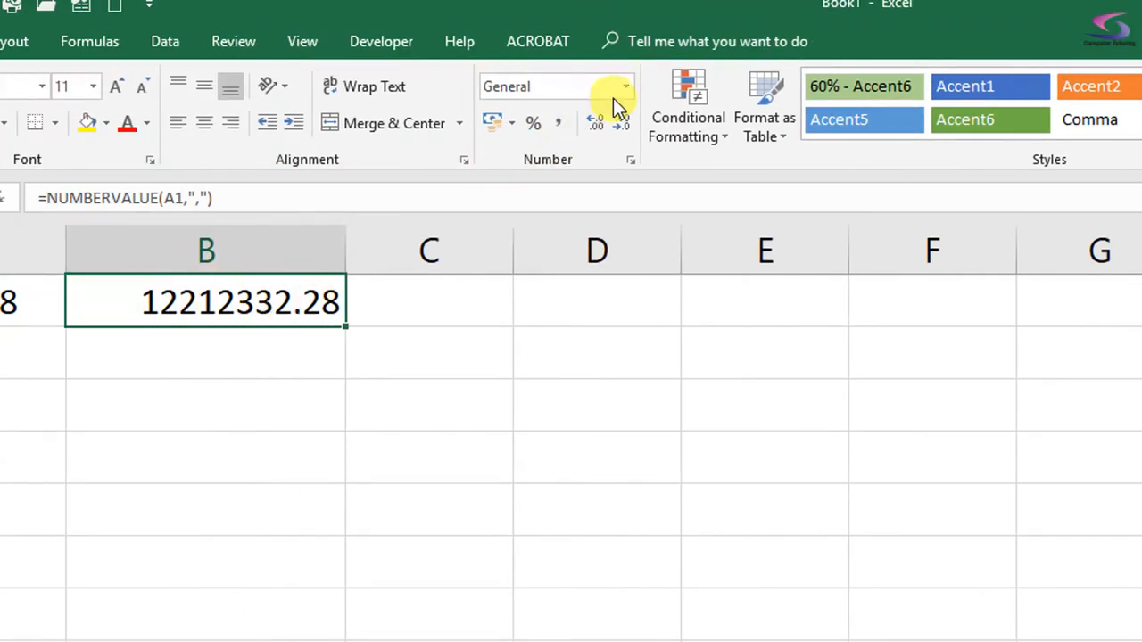
{"action": "left_click", "coordinate": [624, 87]}
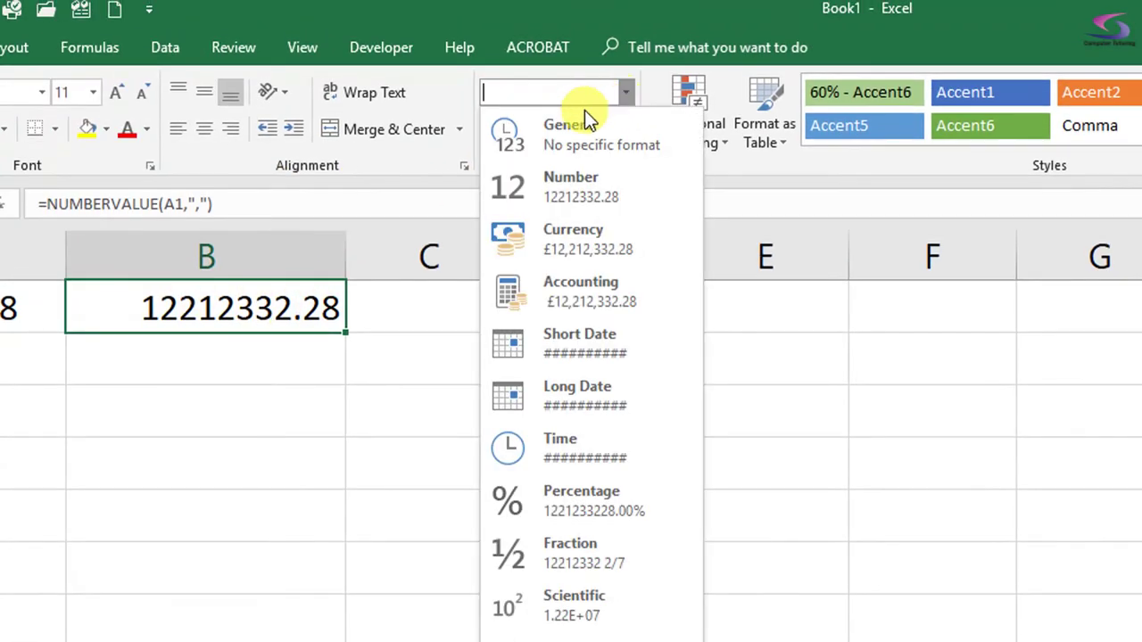
{"action": "left_click", "coordinate": [579, 290]}
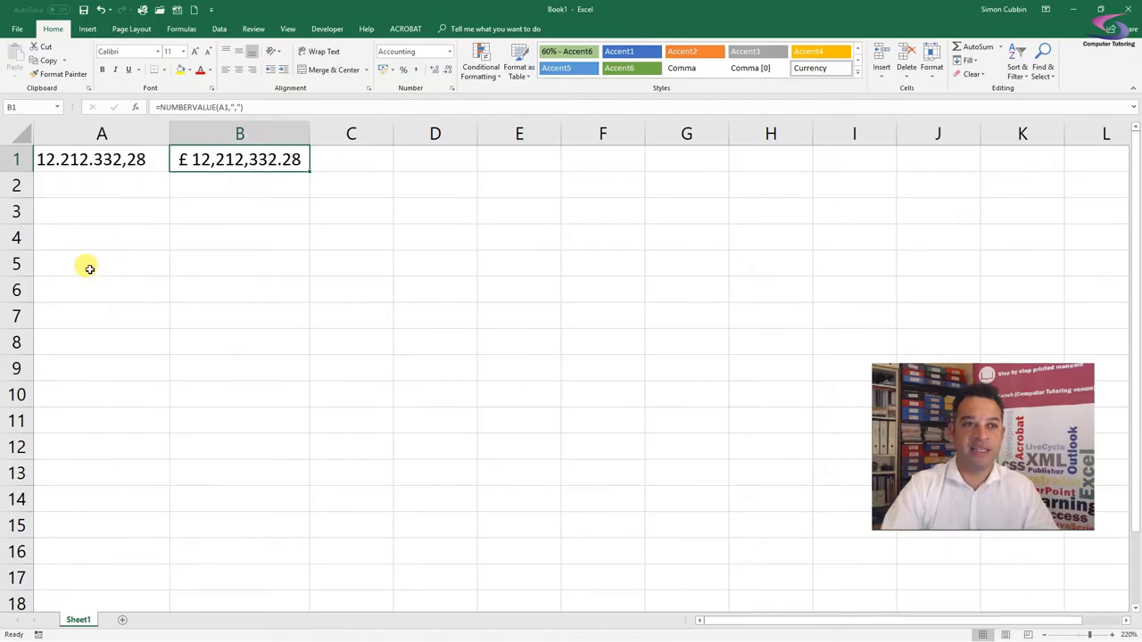
Enter a second European-format number 12 212 343,88 in A2.
{"action": "left_click", "coordinate": [92, 185]}
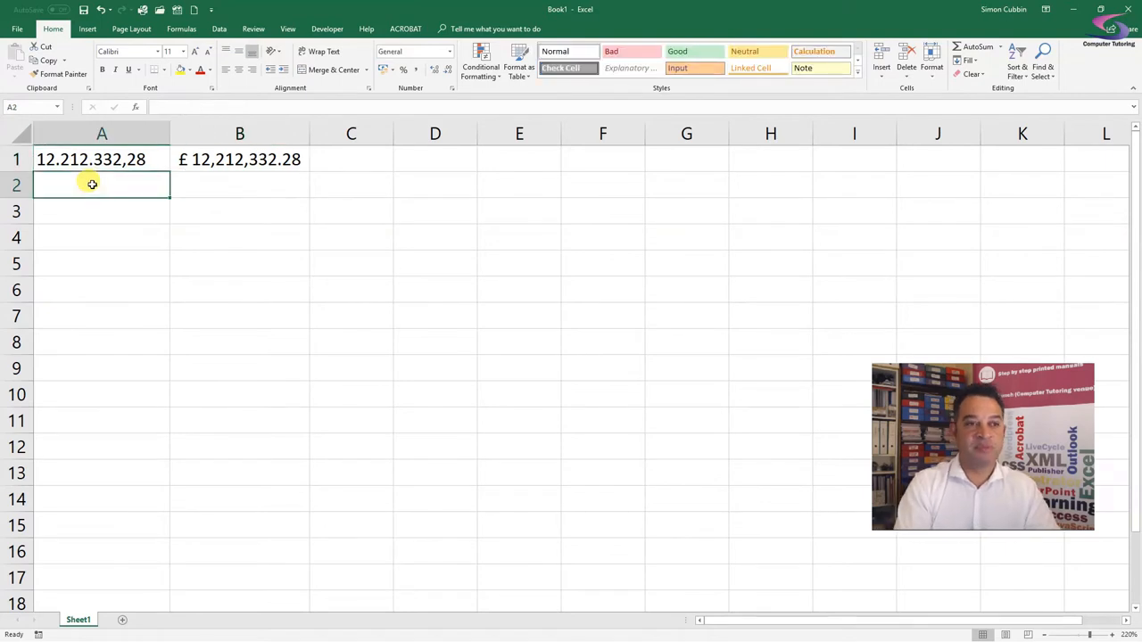
{"action": "type", "text": "12 212"}
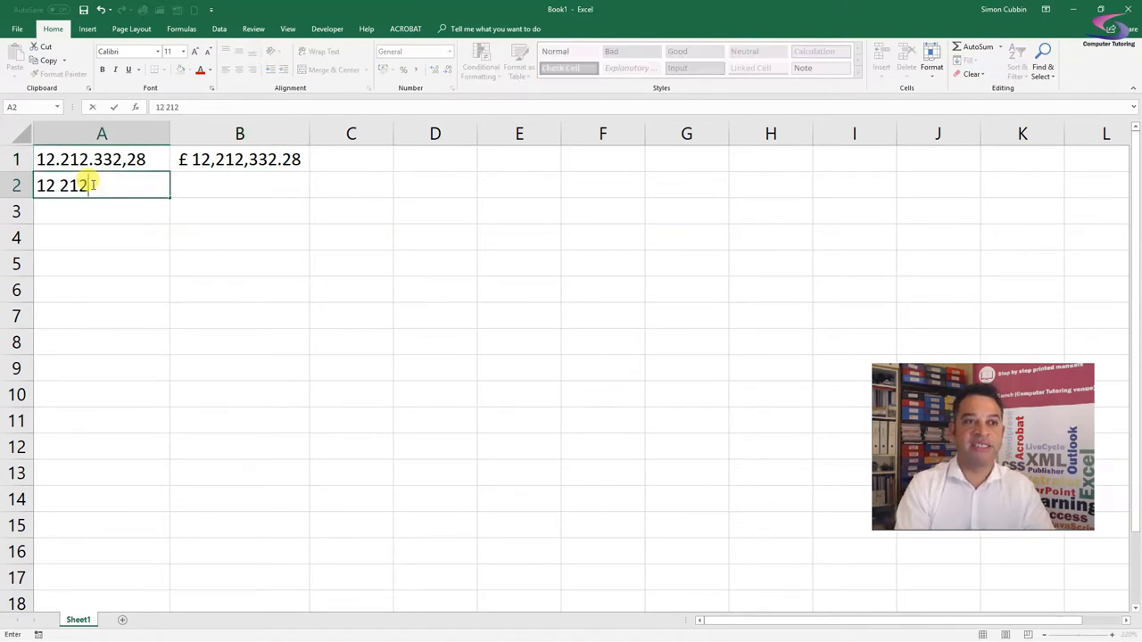
{"action": "type", "text": " 343"}
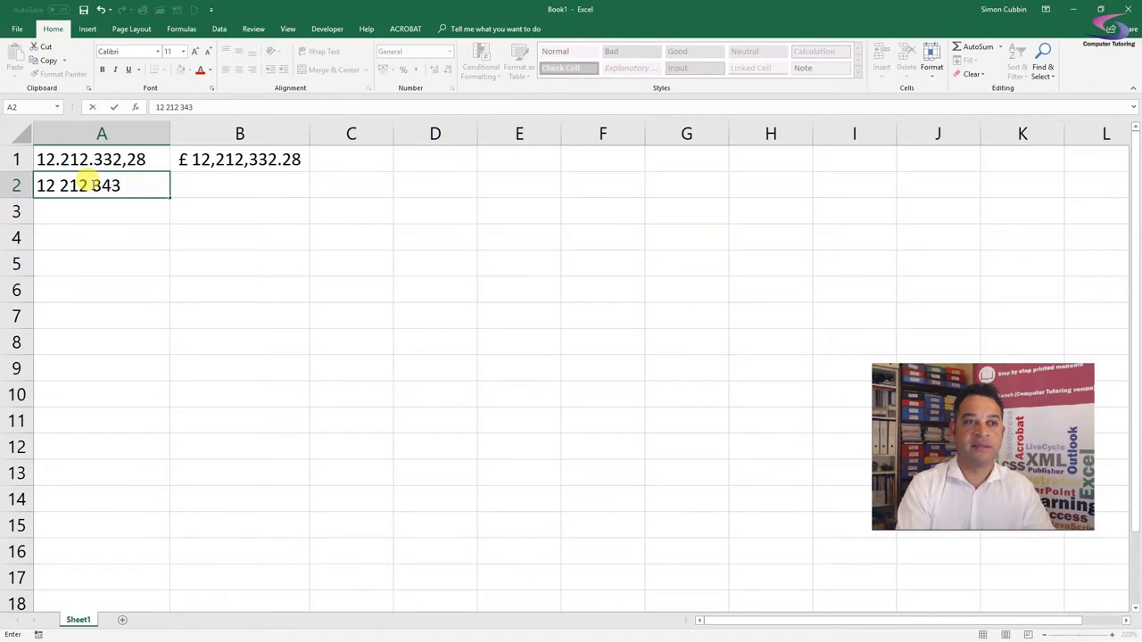
{"action": "type", "text": ",88"}
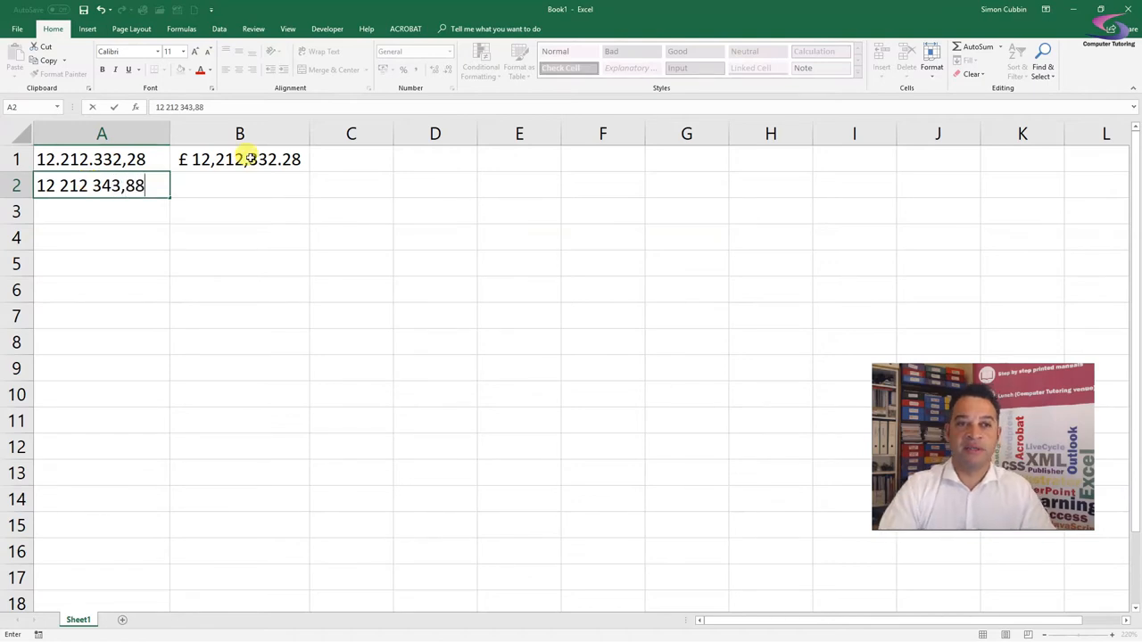
{"action": "left_click", "coordinate": [284, 160]}
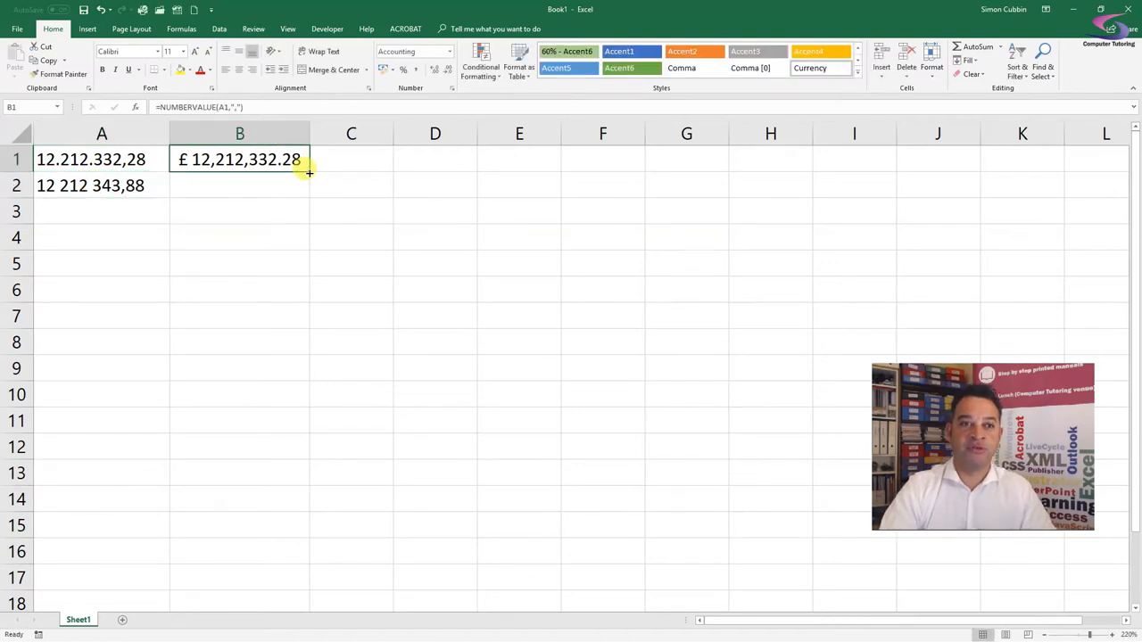
Fill the NUMBERVALUE formula down to B2, converting A2 to £ 12,212,343.88.
{"action": "left_click_drag", "start_coordinate": [309, 172], "coordinate": [309, 192]}
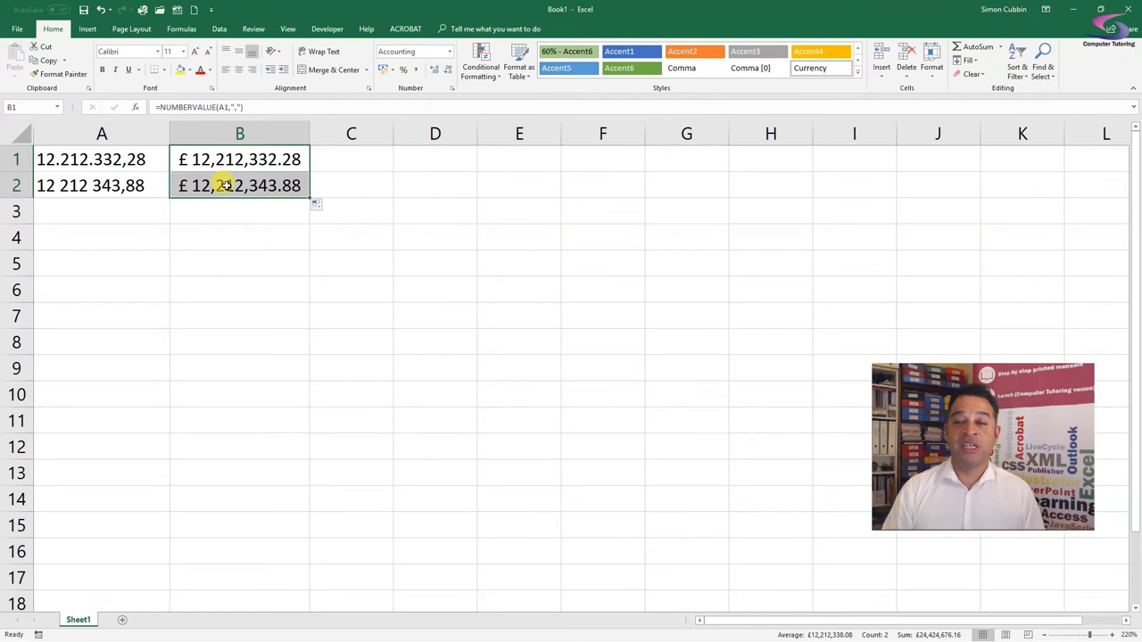
{"action": "left_click", "coordinate": [89, 159]}
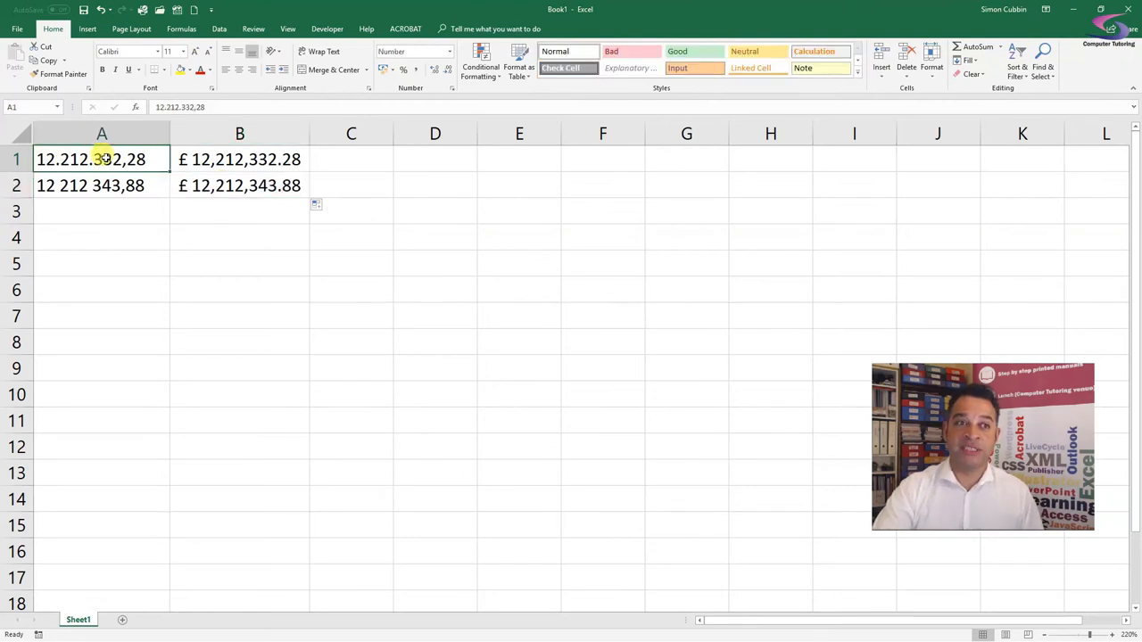
{"action": "left_click", "coordinate": [86, 183]}
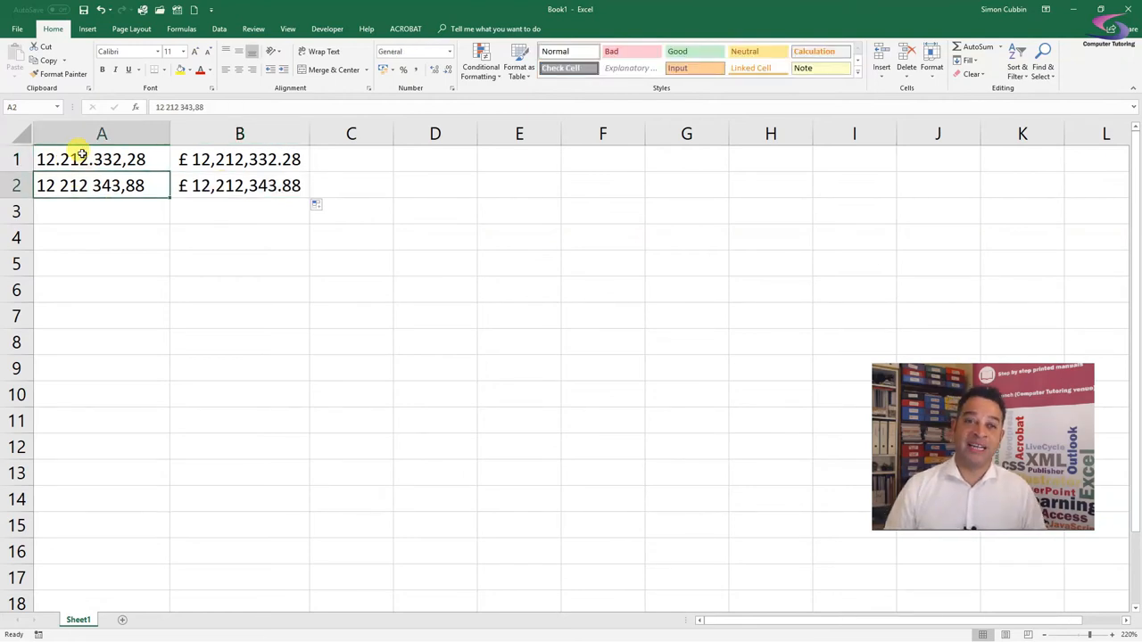